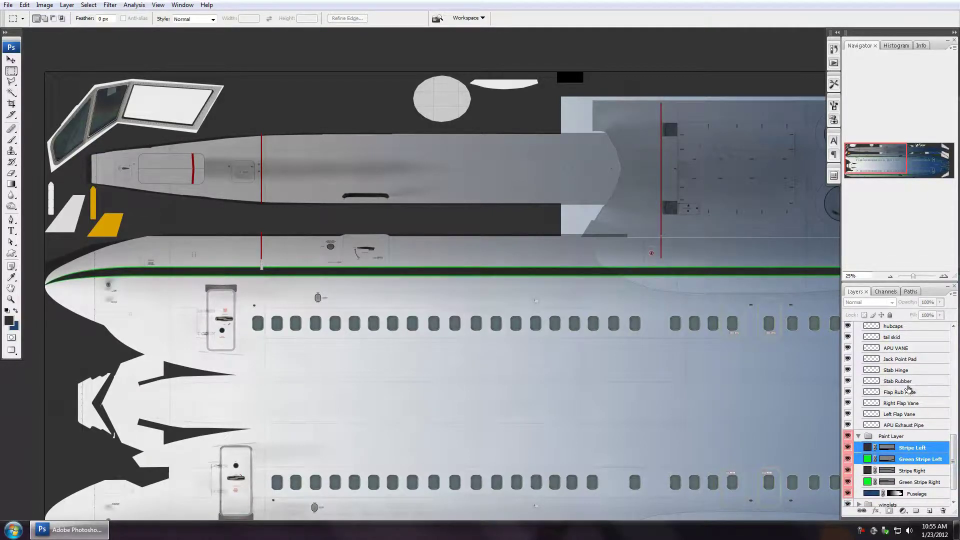
- Select the Stab Hinge layer in the aircraft fuselage paint file
left_click(898, 373)
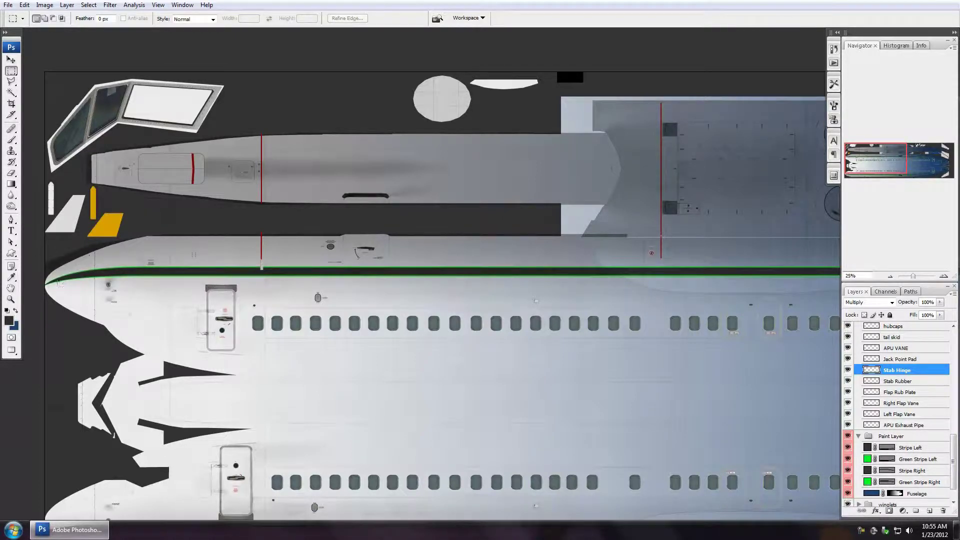
left_click_drag(338, 308, 604, 200)
left_click_drag(357, 169, 360, 162)
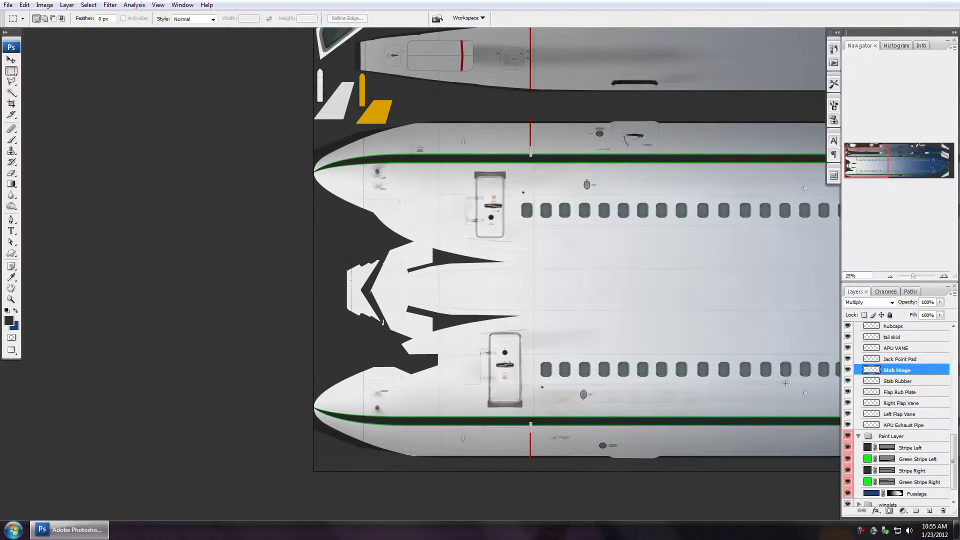
left_click_drag(710, 318, 594, 411)
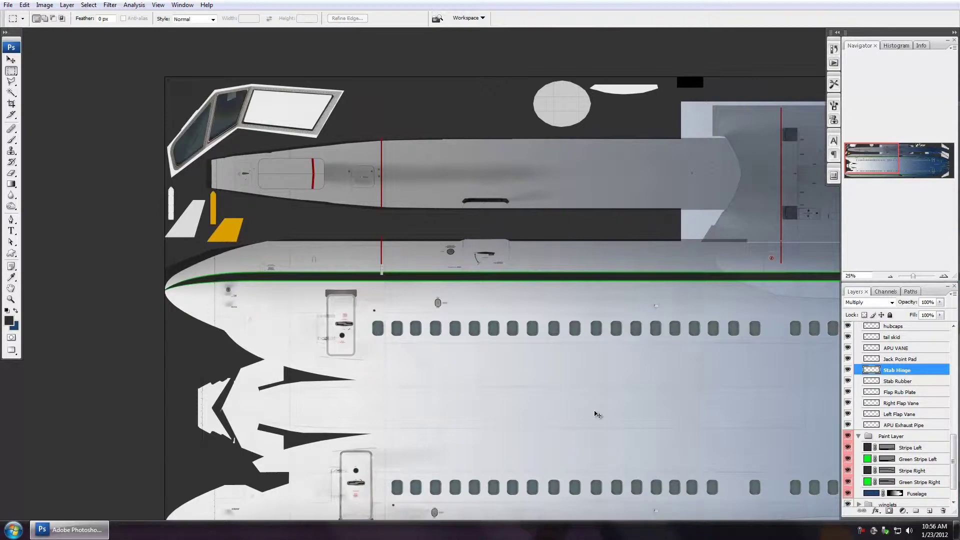
- Create a new 1920 x 1080 pixel RGB document at 72 pixels/inch with the background color and view it at 100%
key("ctrl+n")
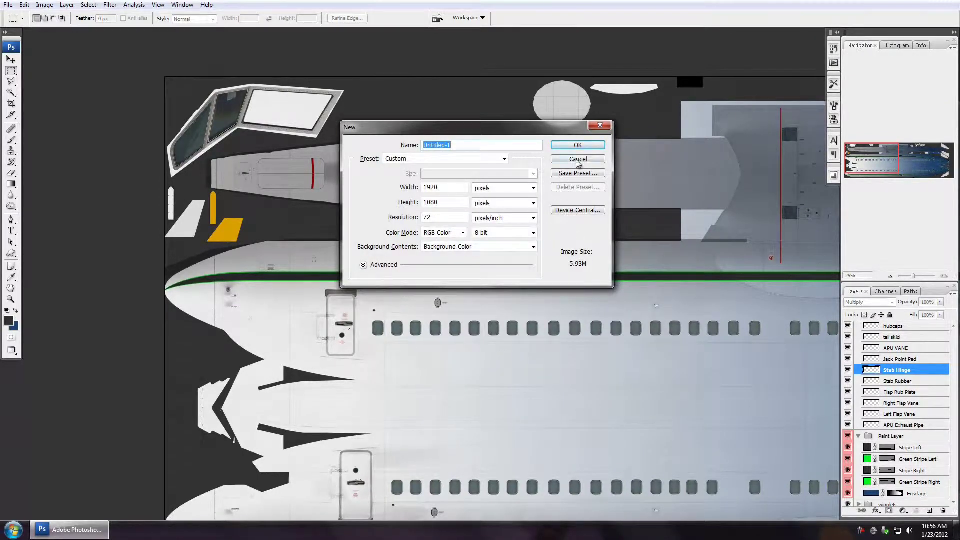
left_click(578, 146)
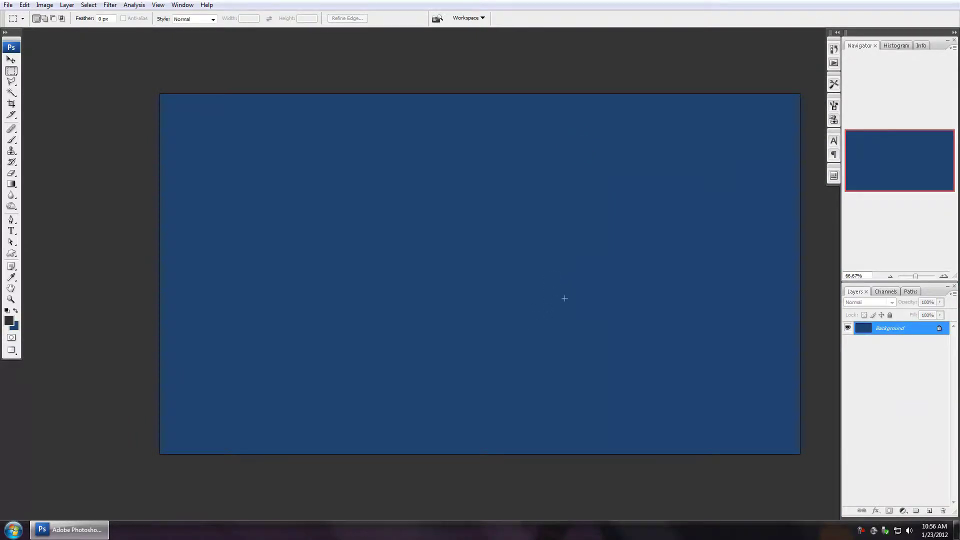
key("ctrl+alt+0")
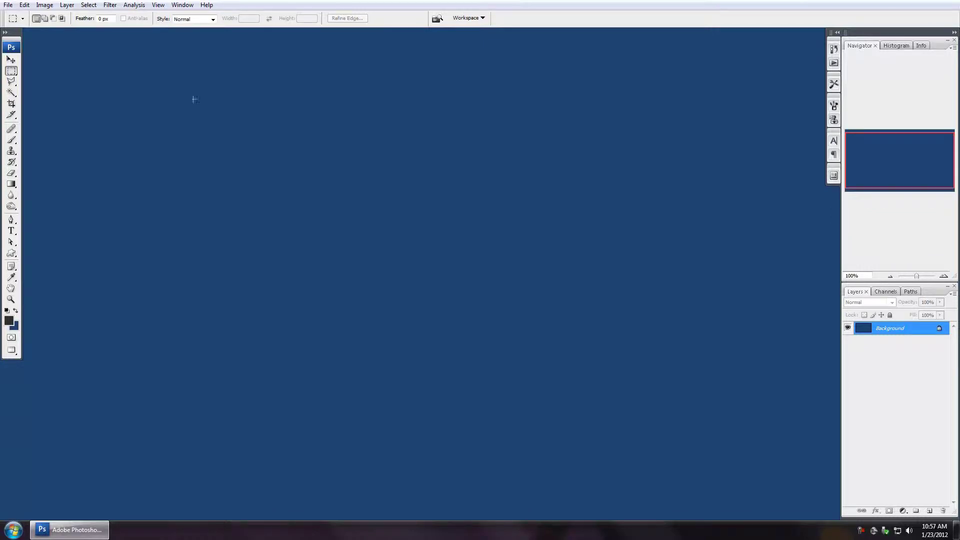
- Draw a square marquee selection on the blue canvas, reposition it slightly, and deselect it
left_click_drag(267, 131, 478, 379)
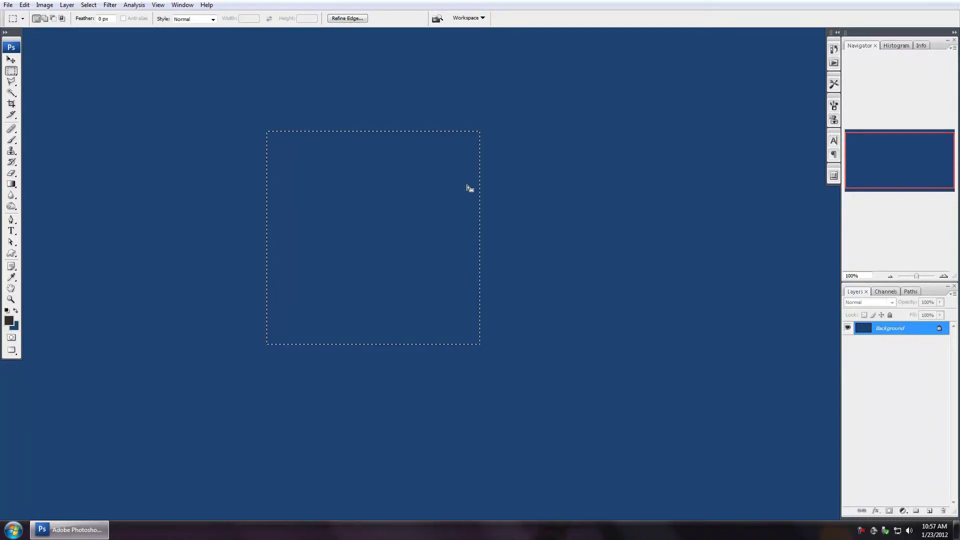
left_click_drag(455, 191, 474, 208)
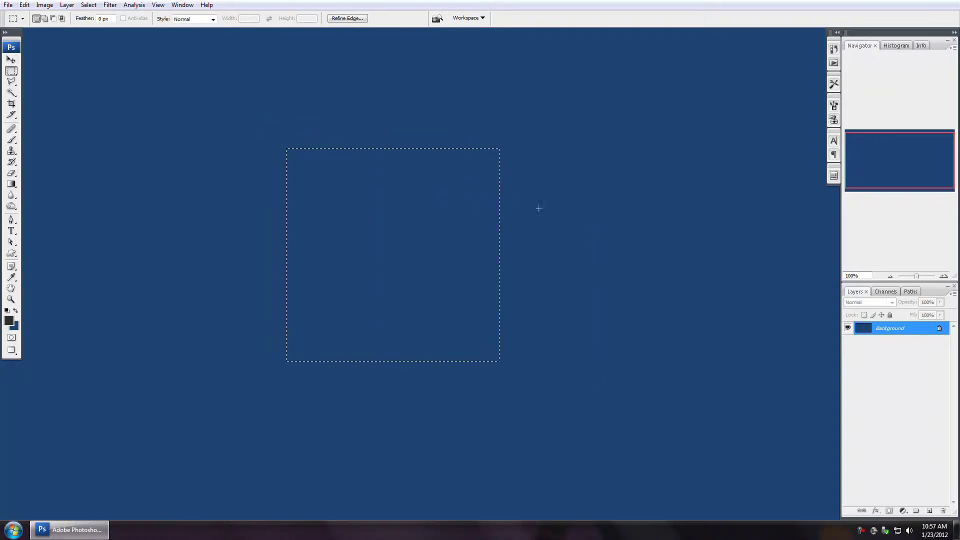
left_click(547, 206)
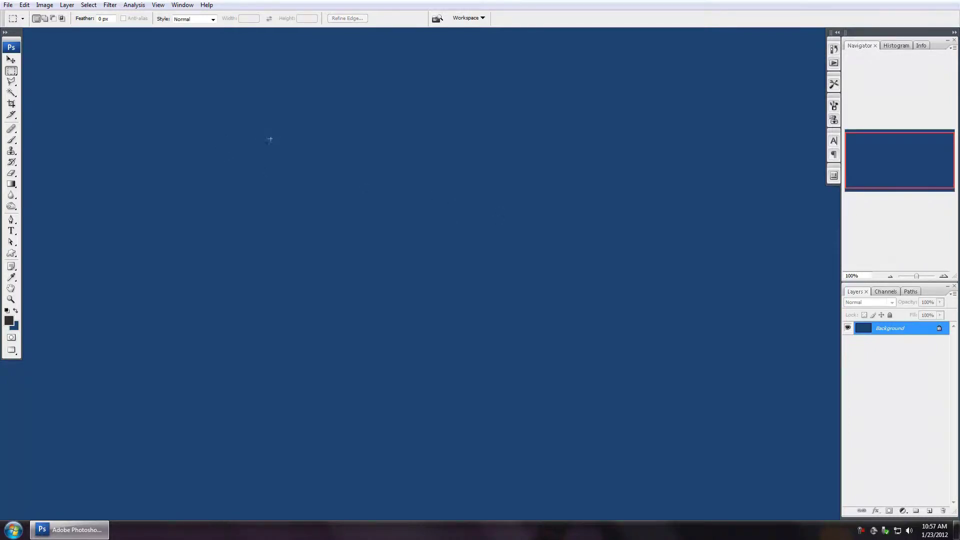
- Draw a square marquee selection and add an overlapping smaller rectangle extending from its lower right side
left_click_drag(470, 305, 494, 355)
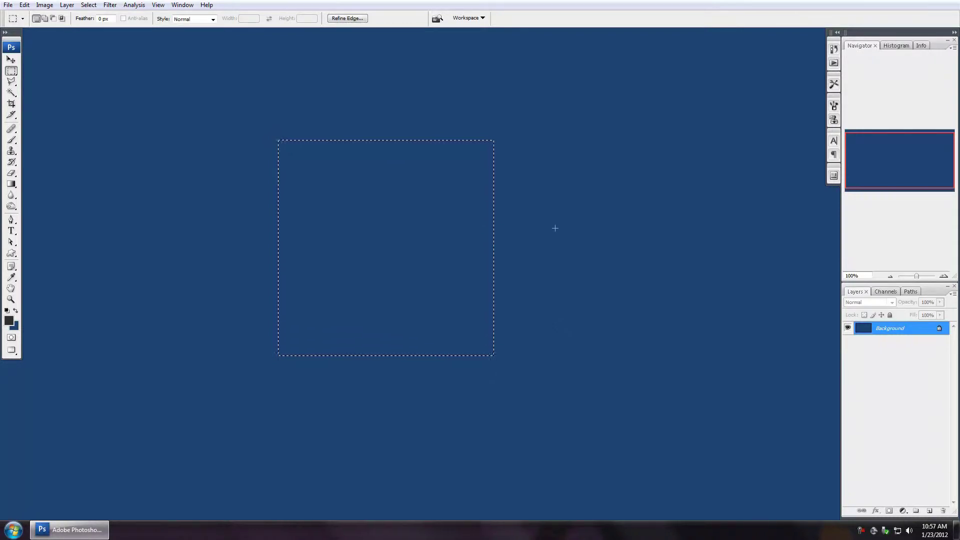
key("shift")
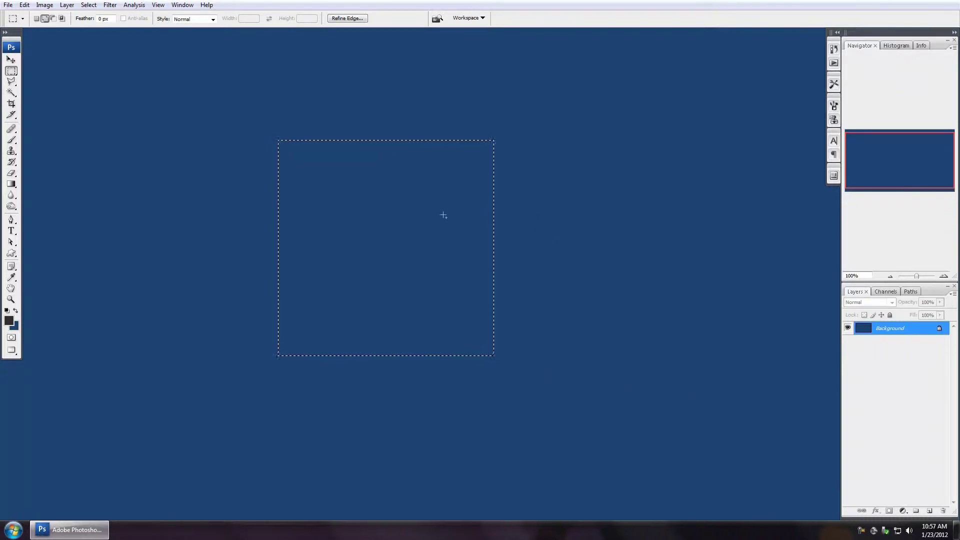
left_click_drag(428, 214, 582, 357)
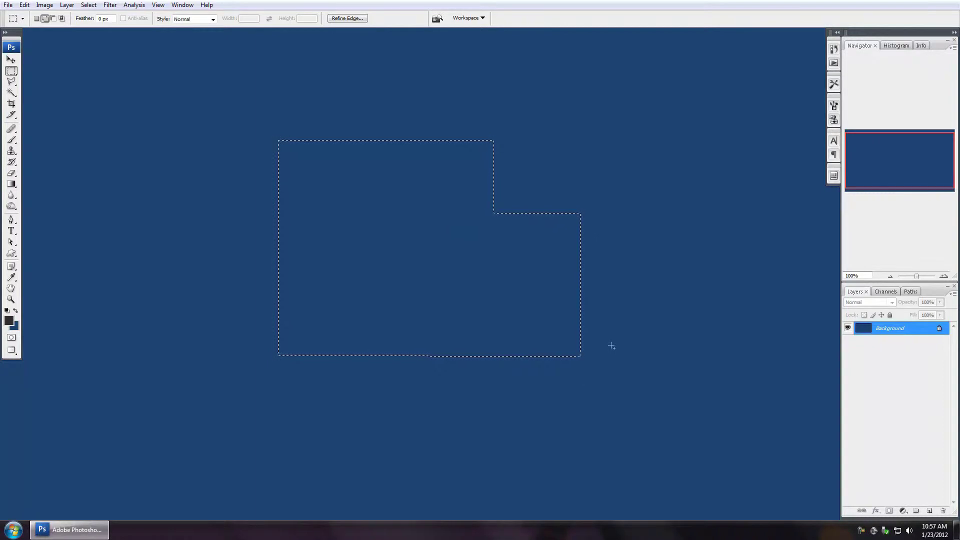
- Add a large circular area overlapping the selection's left side and subtract a narrower ellipse from inside it
left_click_drag(11, 71, 43, 81)
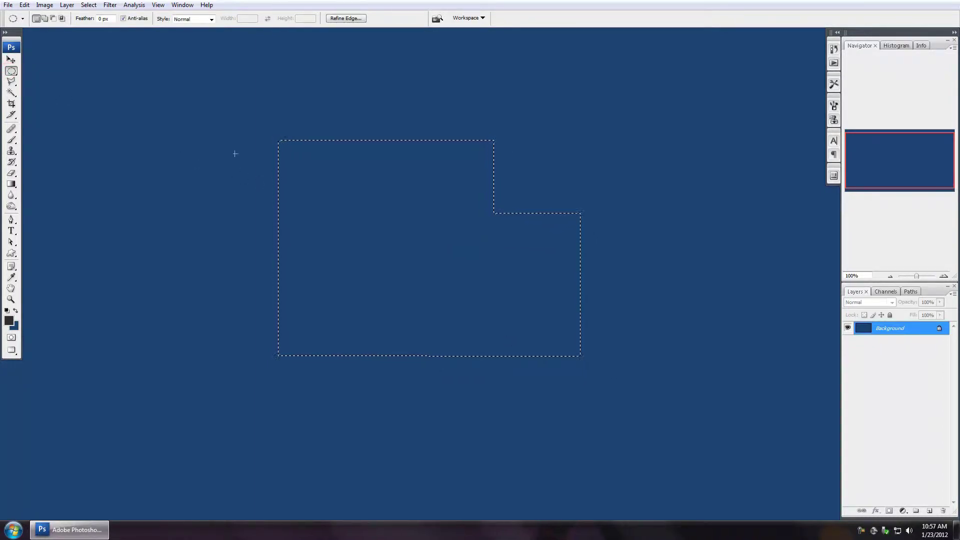
key("alt")
key("alt")
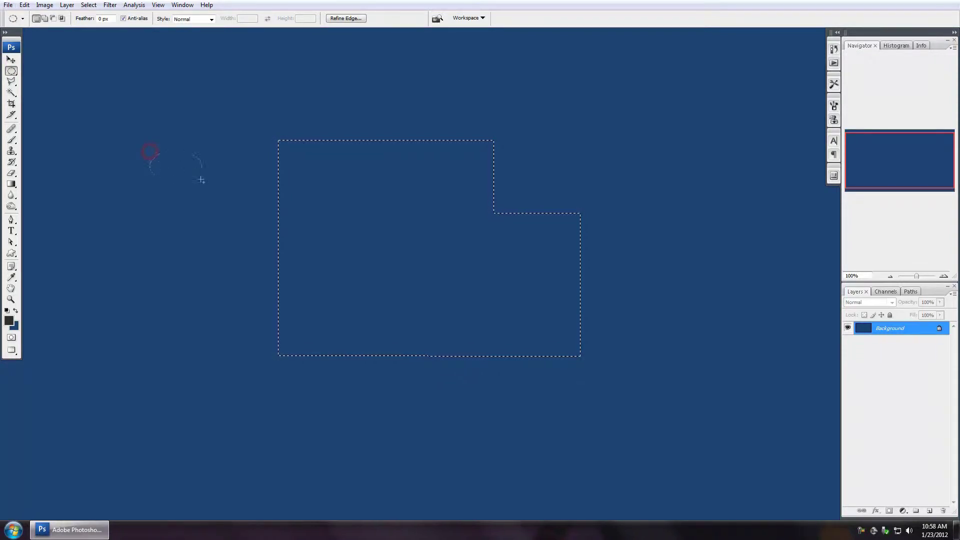
left_click_drag(235, 232, 353, 355)
key("alt")
- Subtract one rectangle from inside the large square and another from inside the smaller right-hand extension with the Rectangular Marquee
left_click(11, 71)
left_click(48, 71)
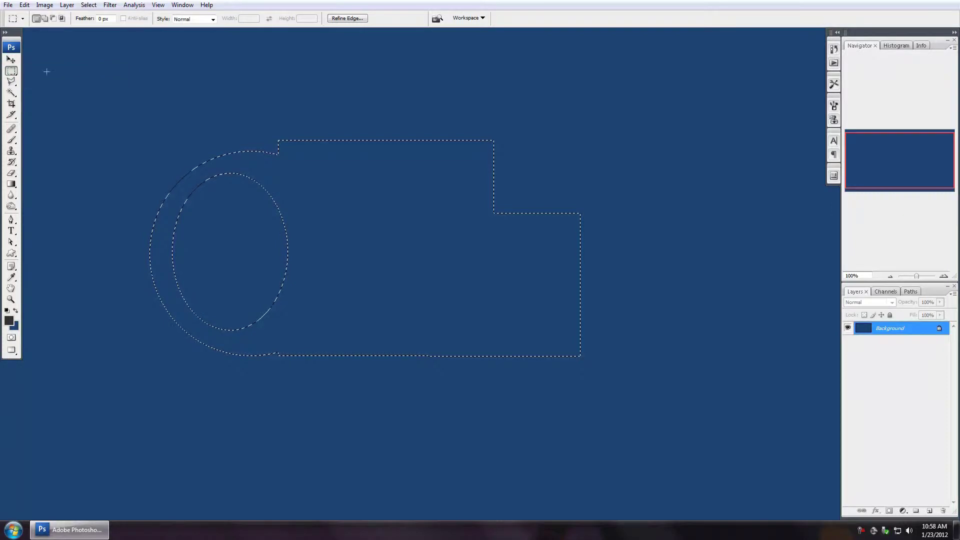
key("alt")
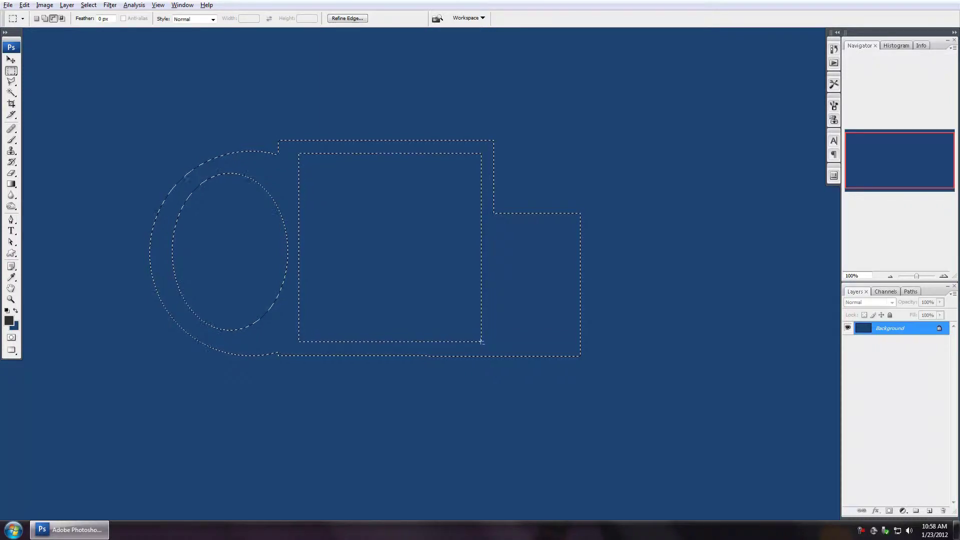
left_click_drag(481, 342, 482, 342)
key("alt")
left_click_drag(570, 342, 571, 342)
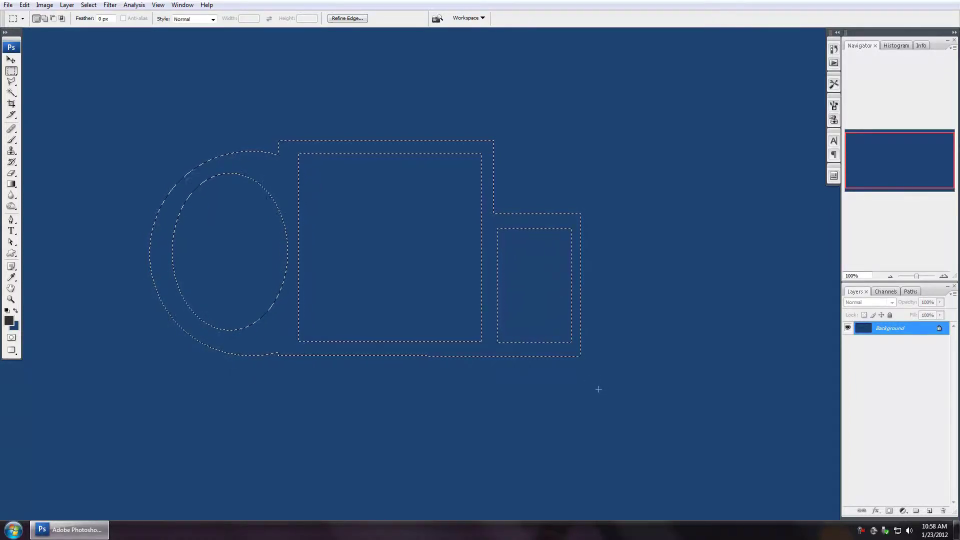
- Add a triangular roof to the selection with the Polygonal Lasso, spanning the large square's two upper corners
left_click(10, 83)
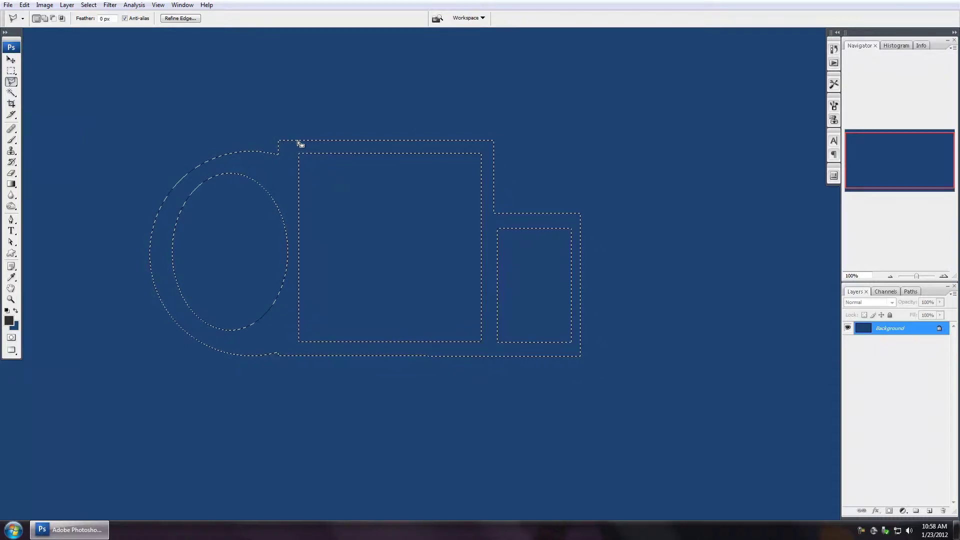
key("shift")
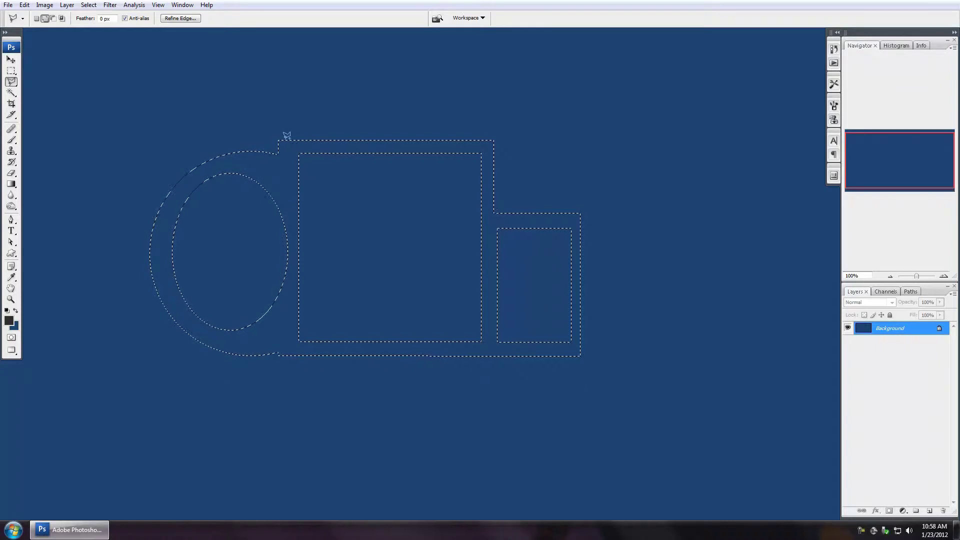
left_click(280, 142, "shift")
scroll(397, 55, "up", 10)
scroll(386, 520, "down", 20)
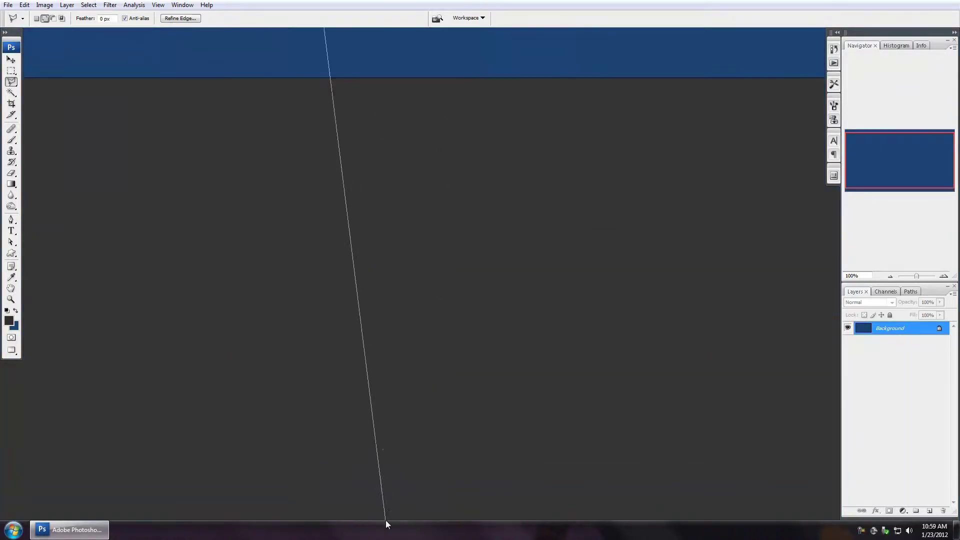
scroll(275, 150, "up", 20)
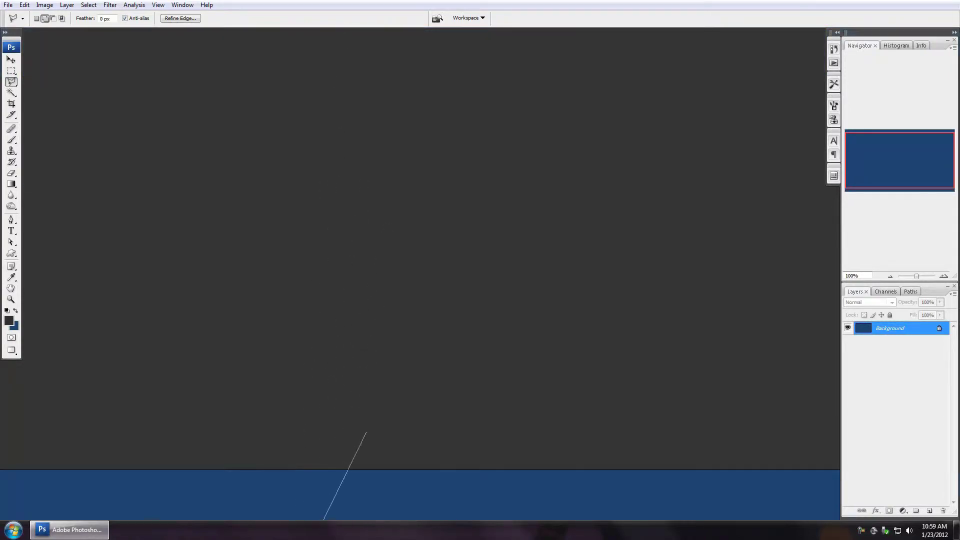
scroll(348, 493, "down", 20)
scroll(341, 28, "up", 20)
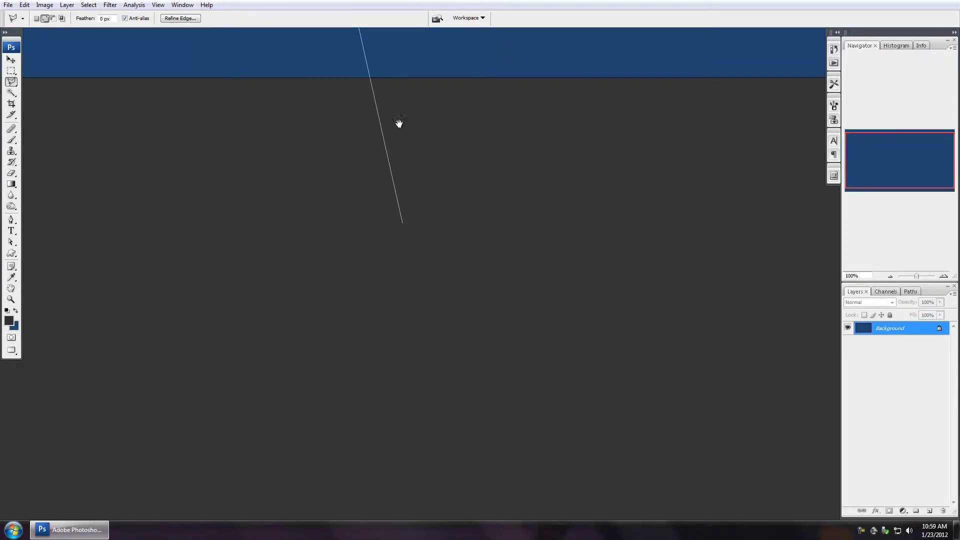
left_click_drag(395, 65, 441, 402)
left_click_drag(383, 126, 389, 351)
left_click_drag(371, 275, 406, 322)
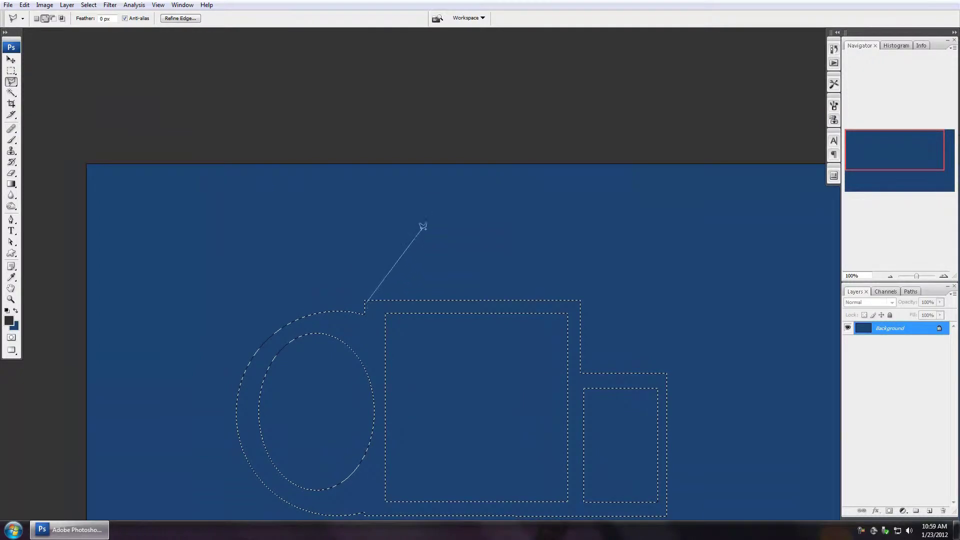
left_click(473, 193)
left_click(580, 301)
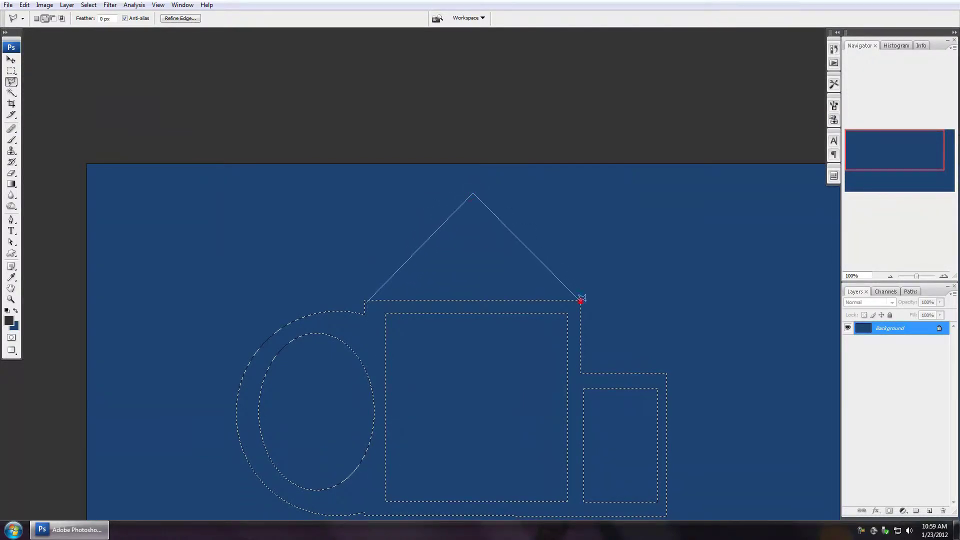
left_click(368, 299)
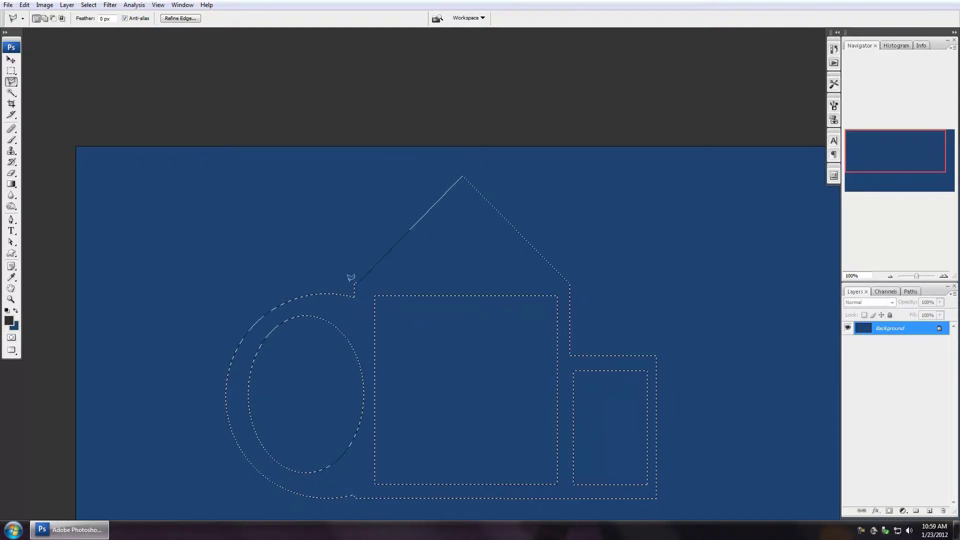
left_click_drag(655, 320, 611, 243)
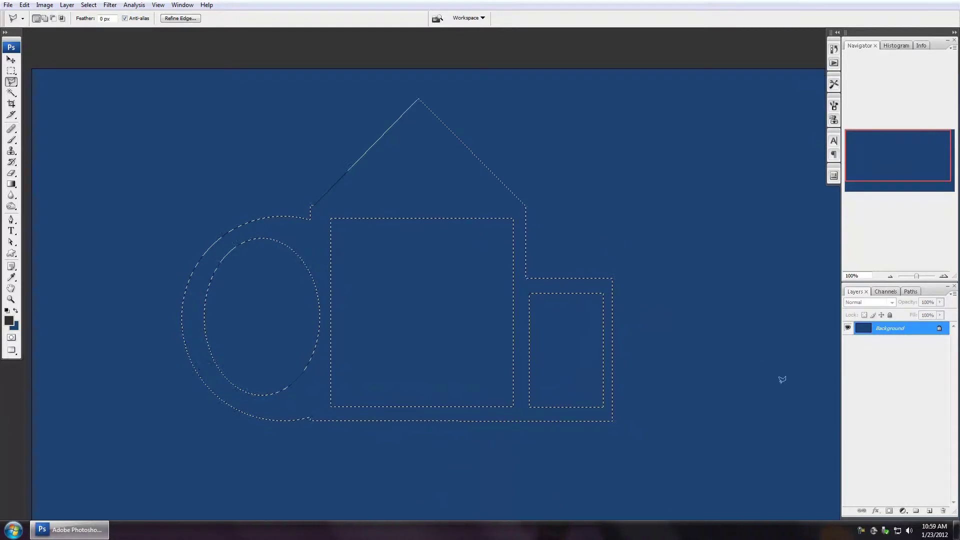
- Fill the combined selection with the dark grey foreground color on a new layer and deselect it
left_click(930, 510)
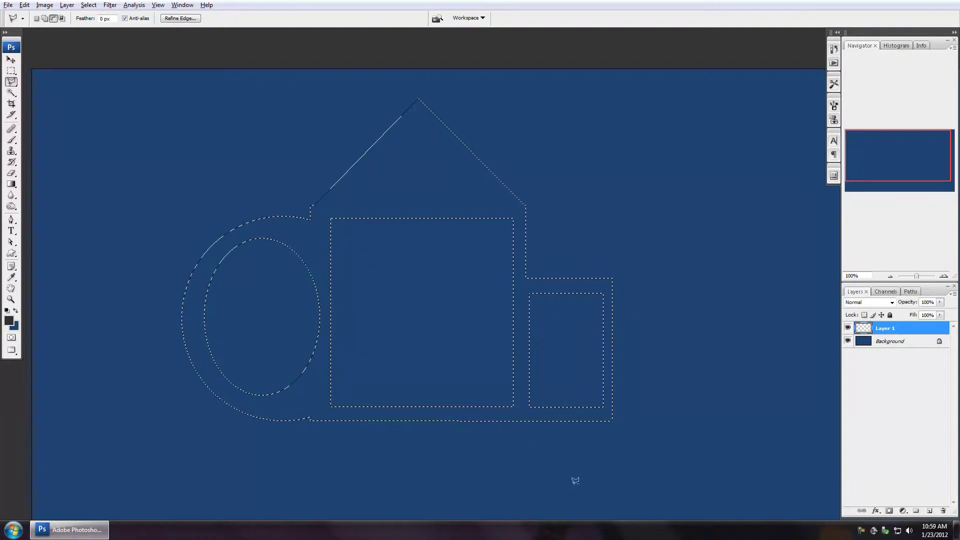
key("alt+BackSpace")
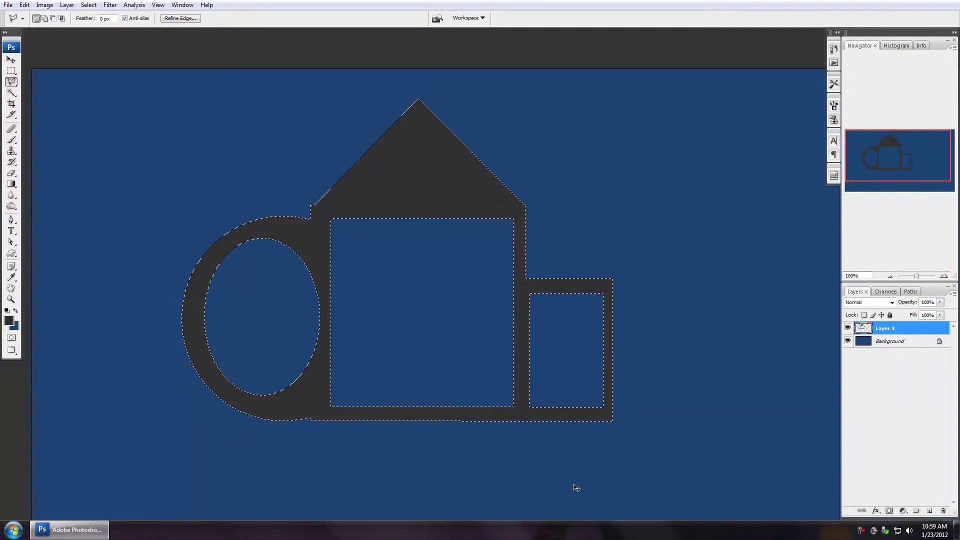
key("ctrl+d")
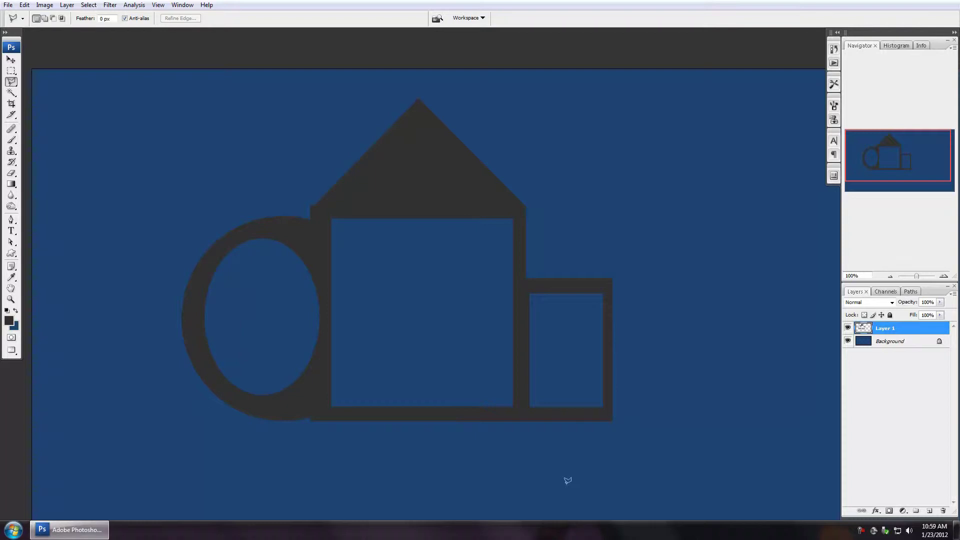
- Switch to the pmdg_7378NGX_fuselage_master.psd document and show it in full-screen mode
key("f")
key("f")
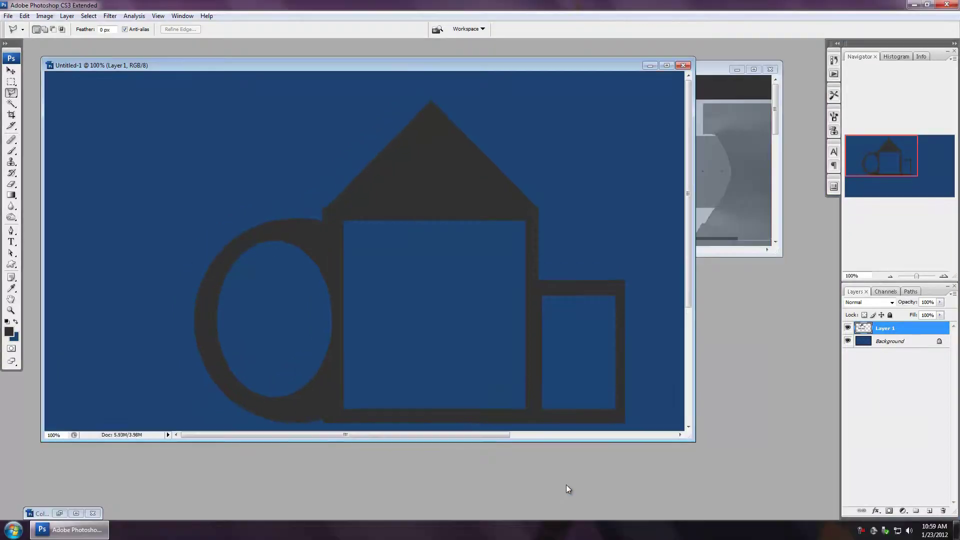
left_click(714, 71)
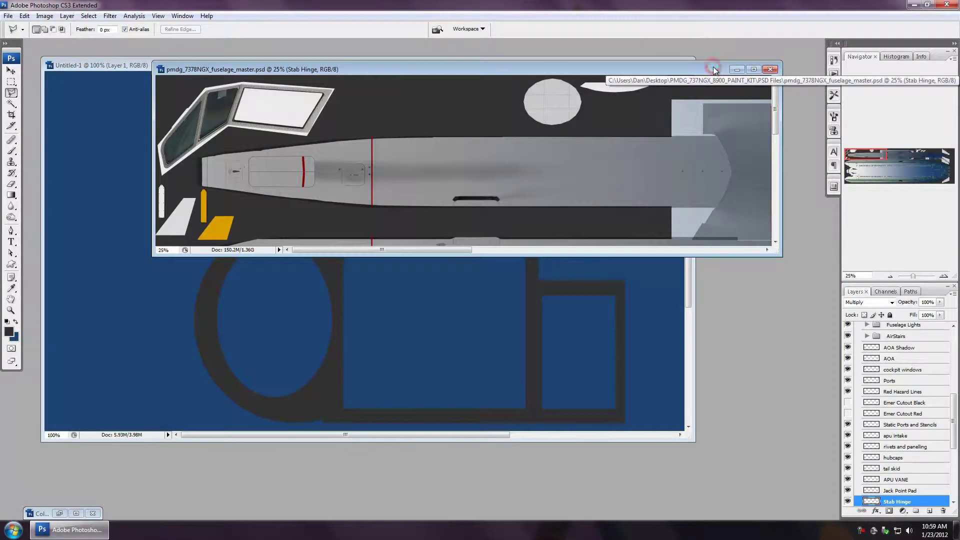
double_click(713, 67)
key("f")
key("f")
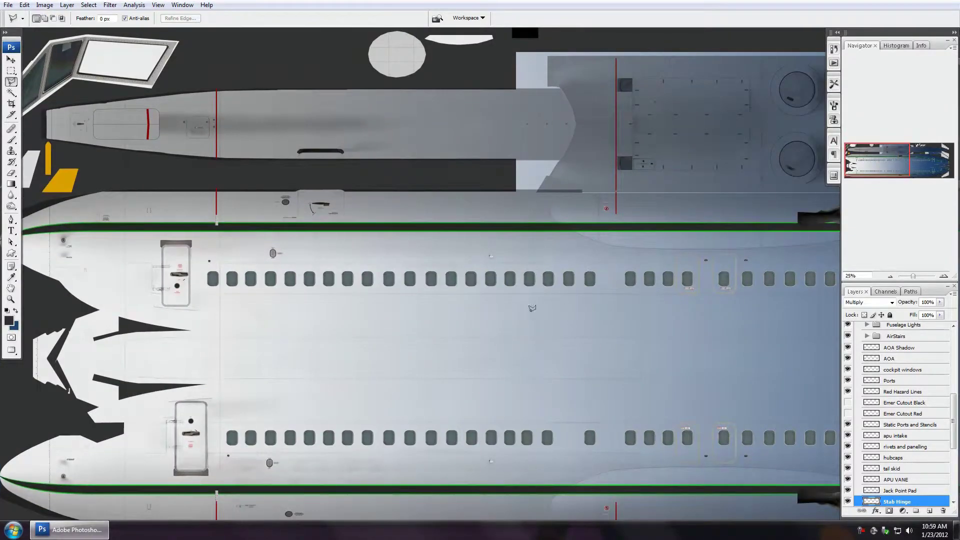
- Load the White Base layer's outline as a selection
left_click_drag(267, 319, 533, 291)
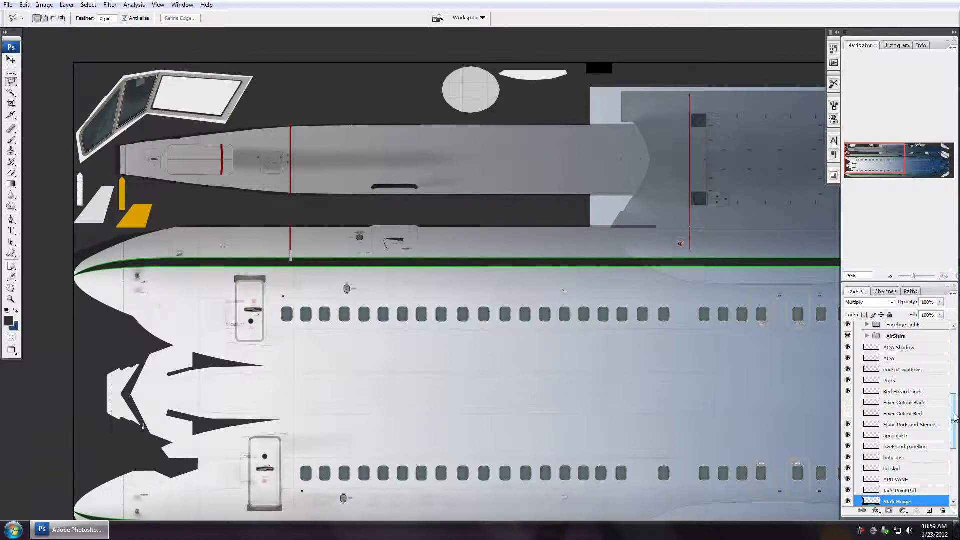
scroll(953, 411, "down", 5)
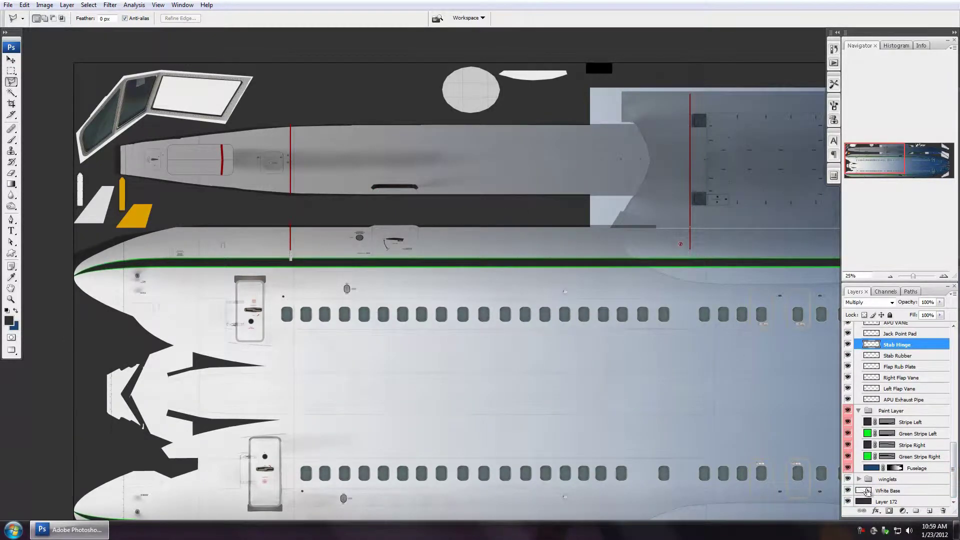
left_click(863, 492, "ctrl")
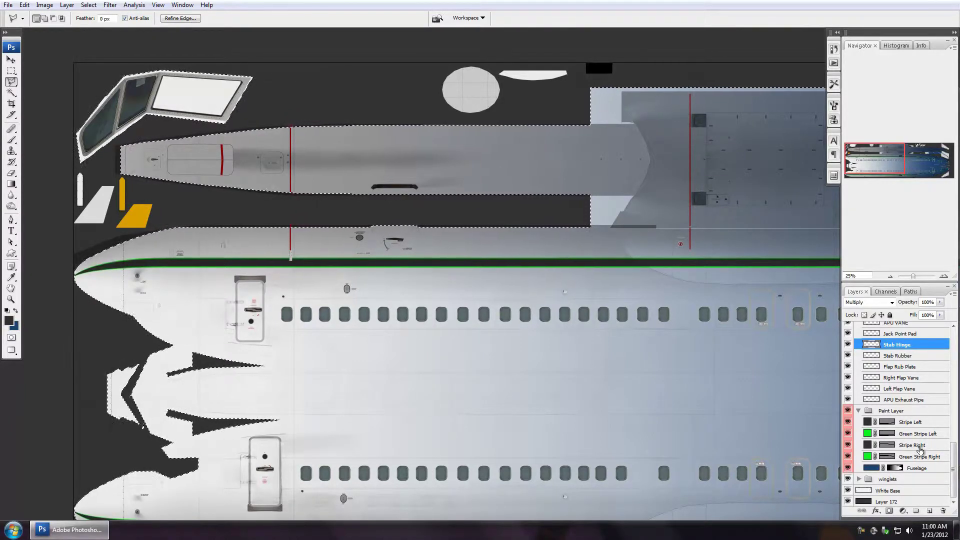
- Create a new layer directly above the Fuselage layer in the Paint Layer group and name it Bottom Color
left_click(918, 469)
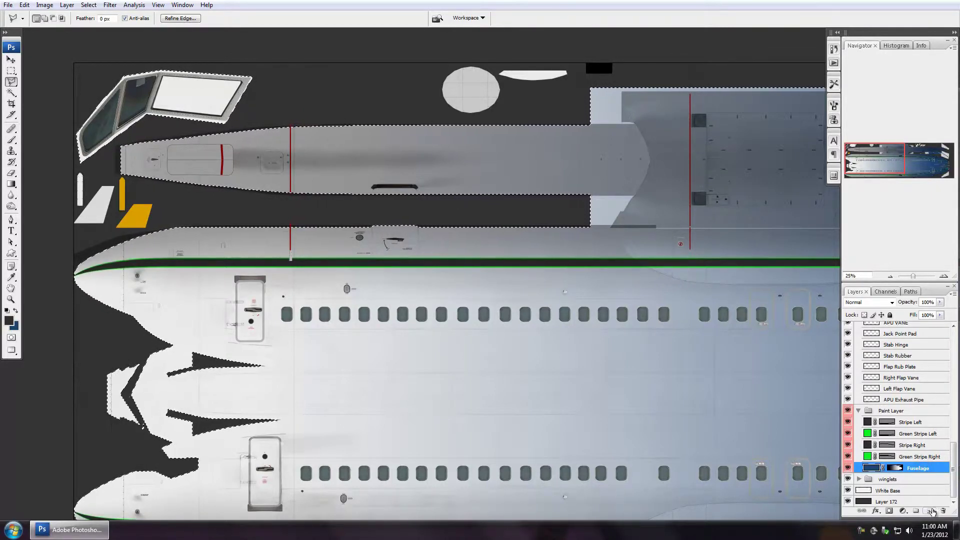
left_click(930, 511)
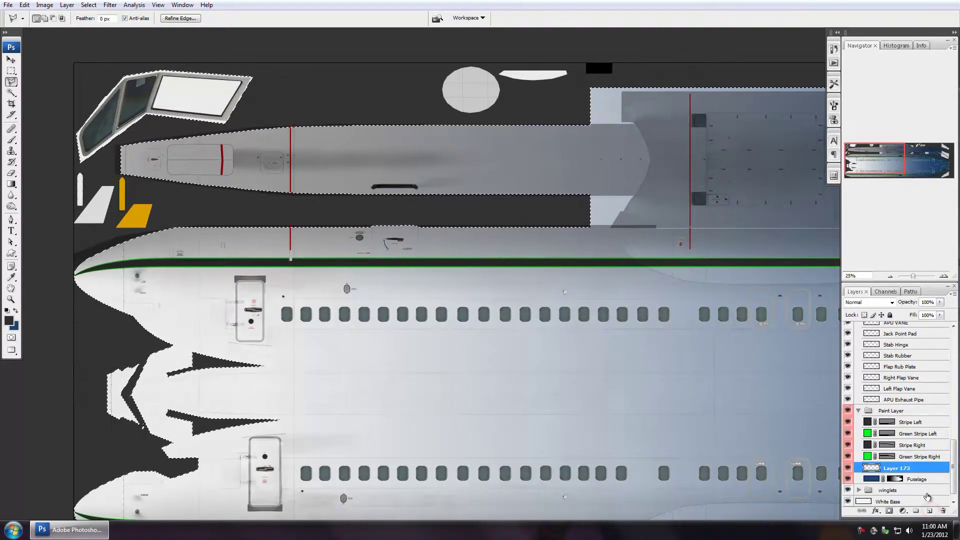
double_click(895, 469)
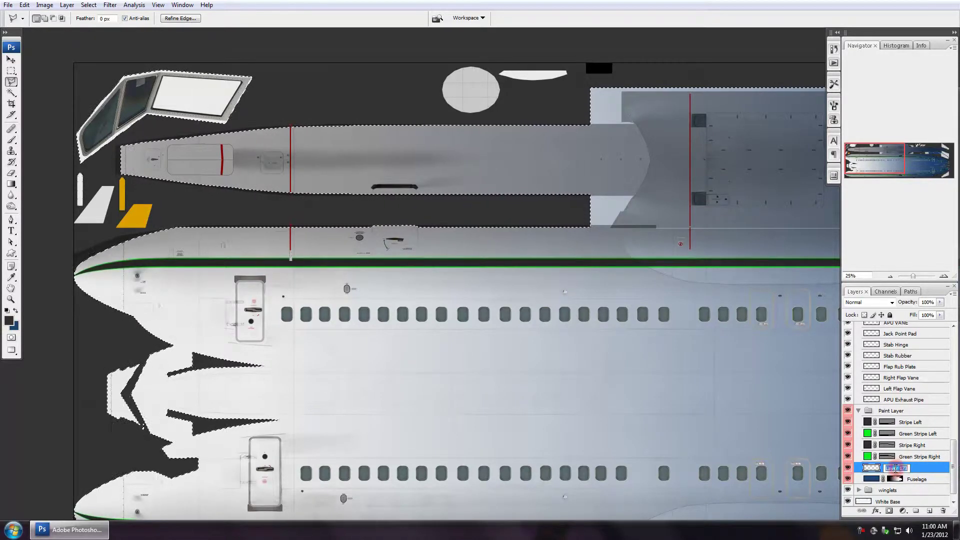
type("Bottome Color")
key("Return")
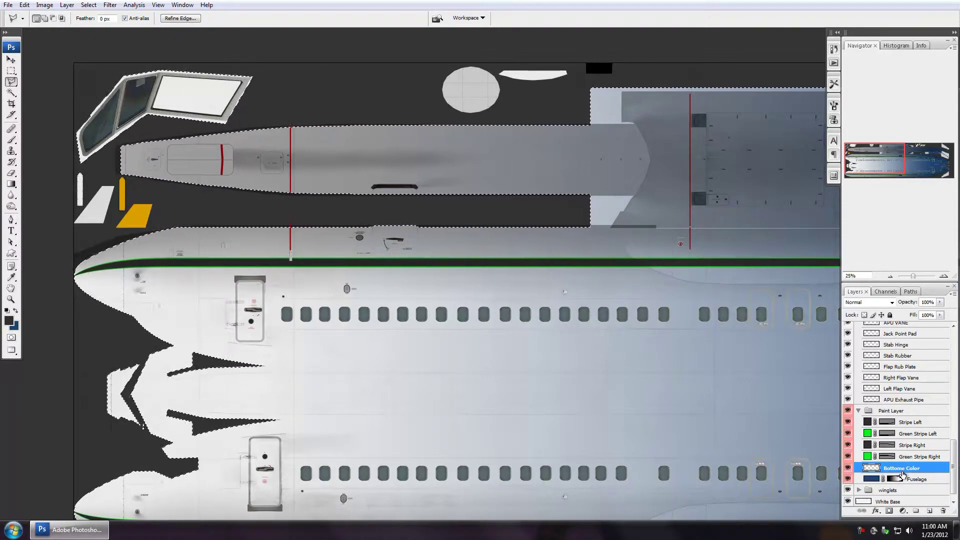
double_click(903, 469)
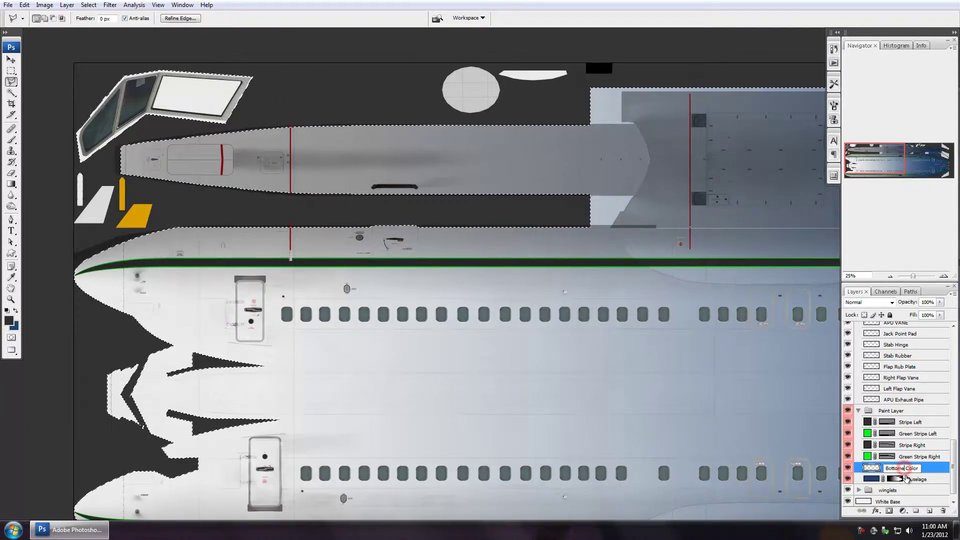
left_click(904, 469)
key("BackSpace")
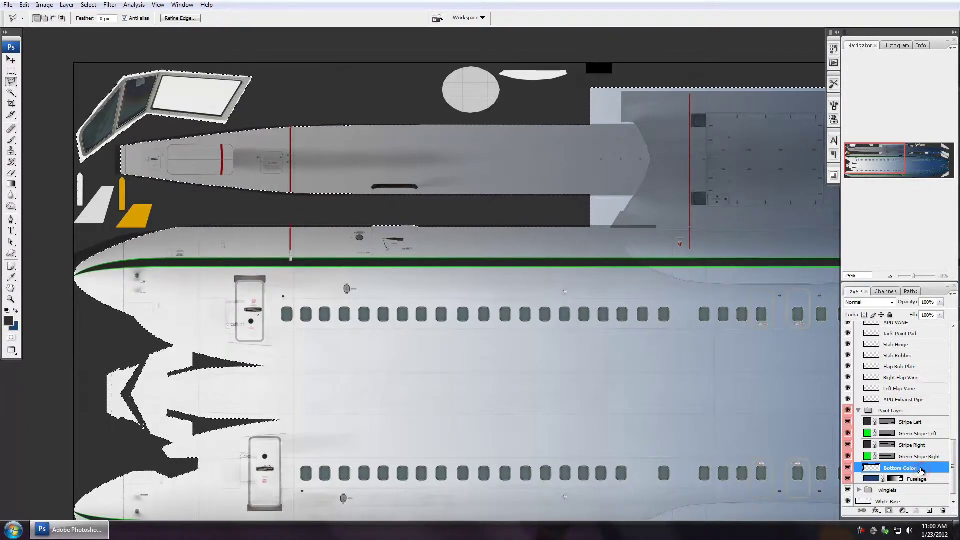
- Sample the dark stripe along the upper fuselage as the foreground color, #262626
scroll(915, 485, "down", 1)
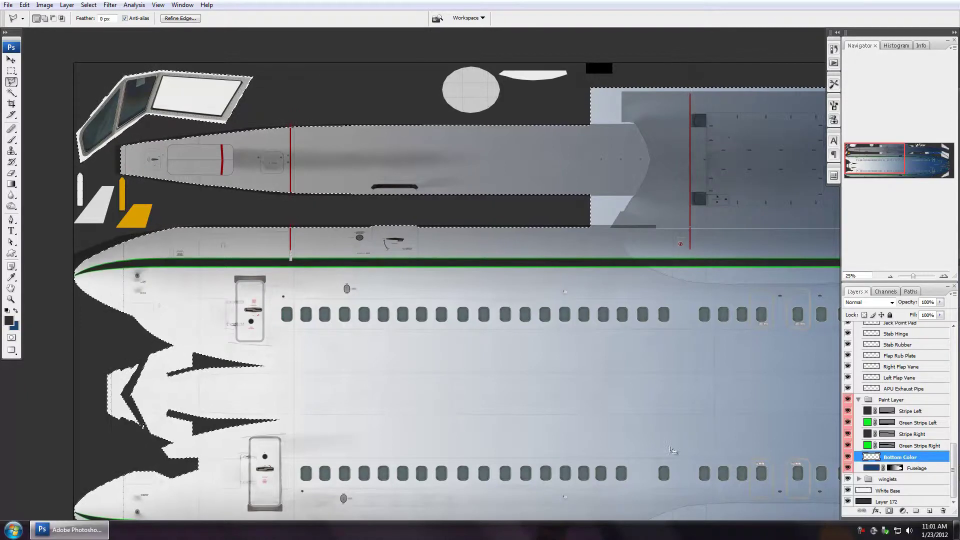
left_click(9, 321)
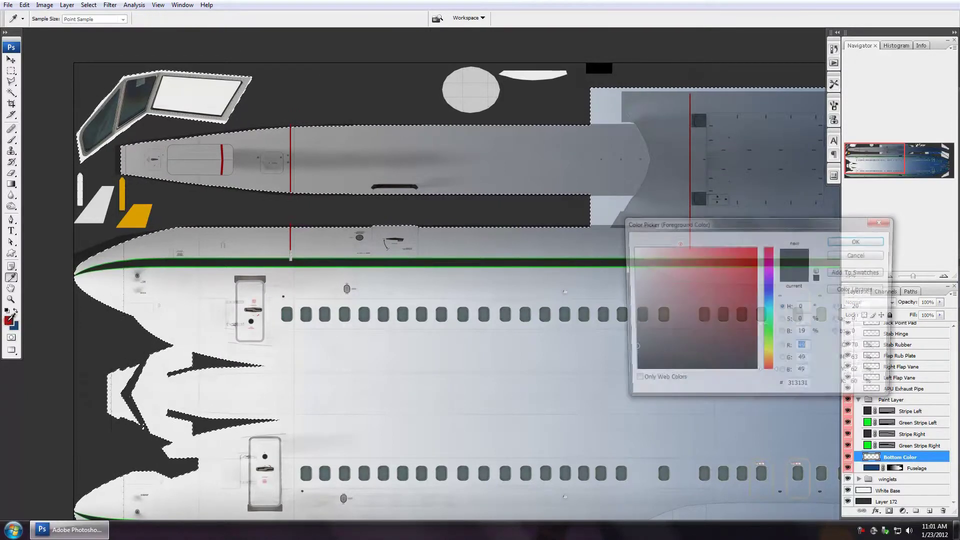
left_click(209, 258)
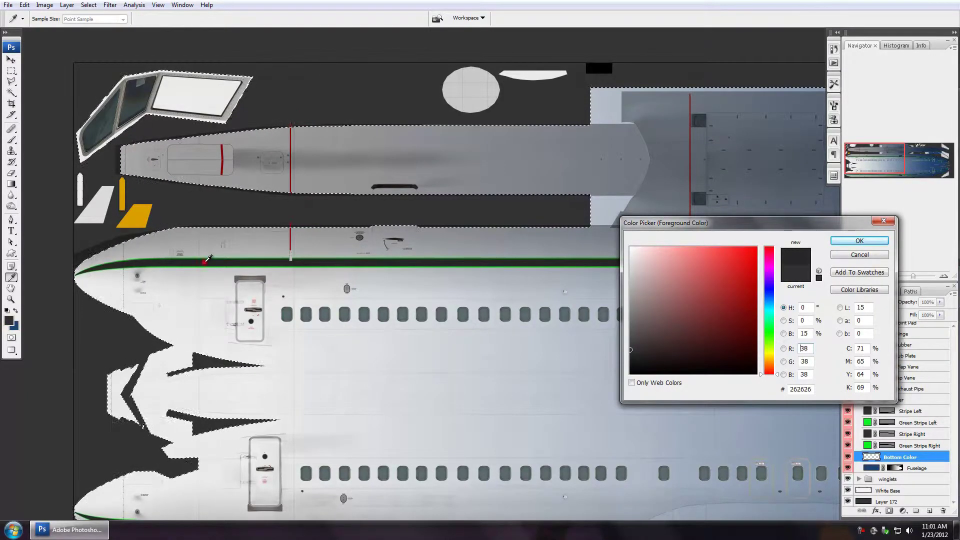